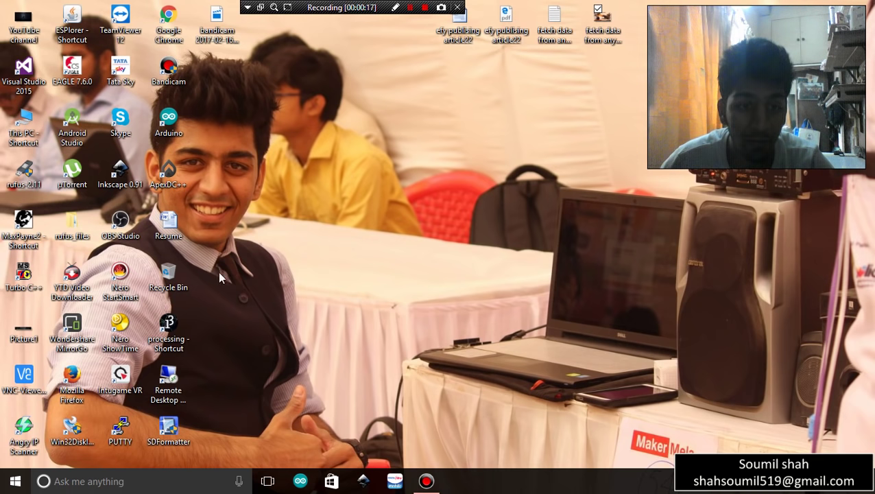
Step: Launch Google Chrome from its desktop icon
double_click(168, 25)
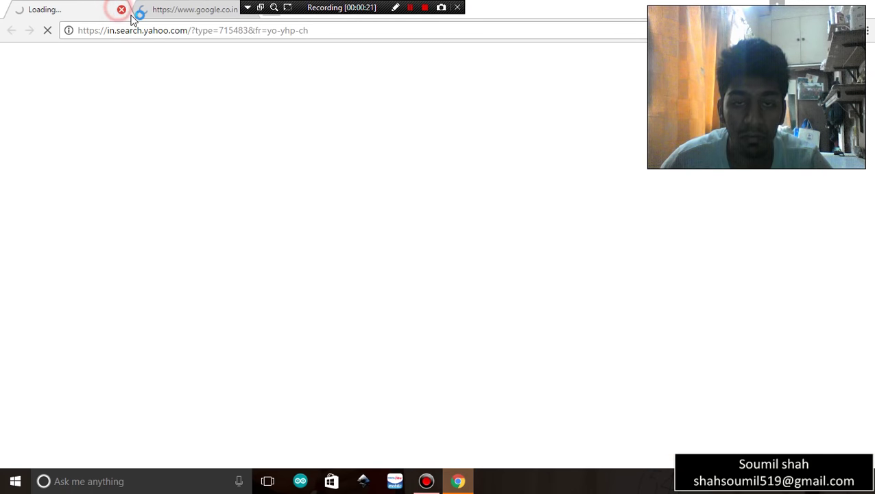
Step: Close the Yahoo tab, search Google for 'ieee paper format word' and open the first template result
left_click(121, 10)
left_click(291, 289)
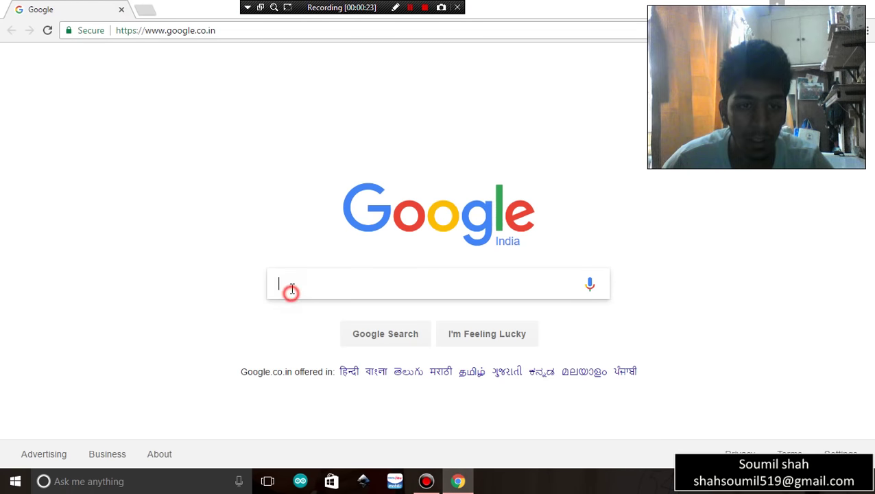
type("iee")
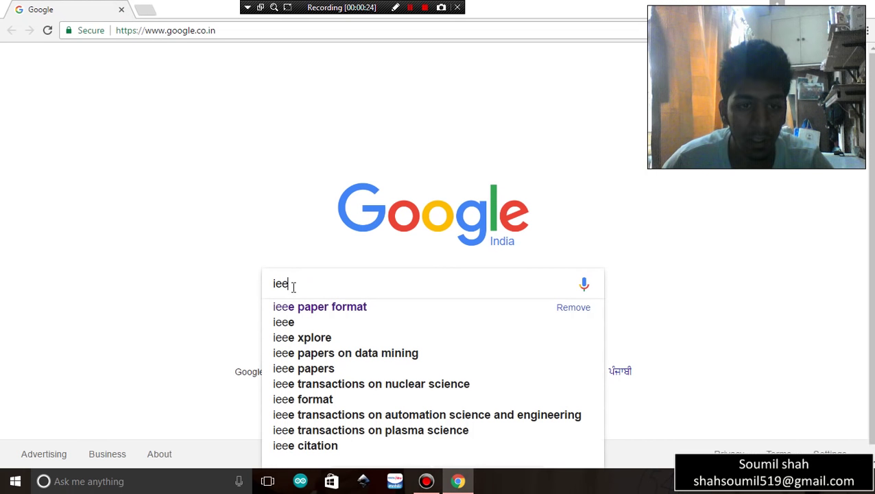
type("e")
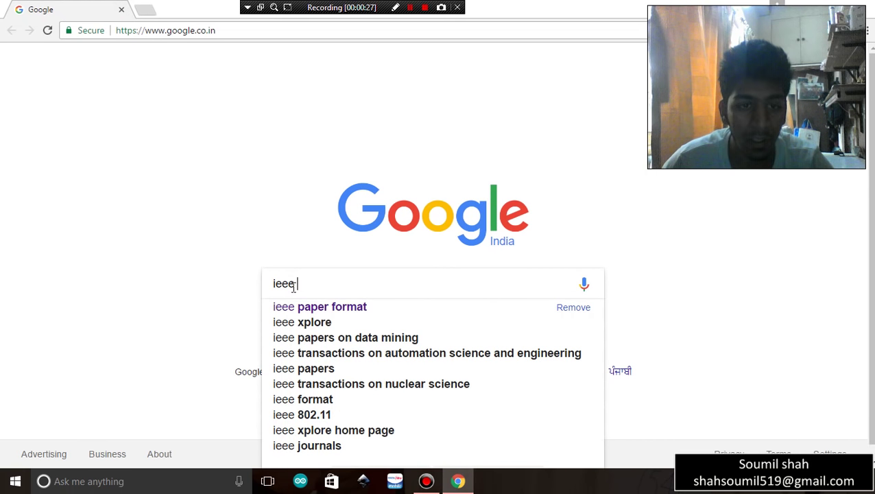
key("Down")
key("Down")
key("Up")
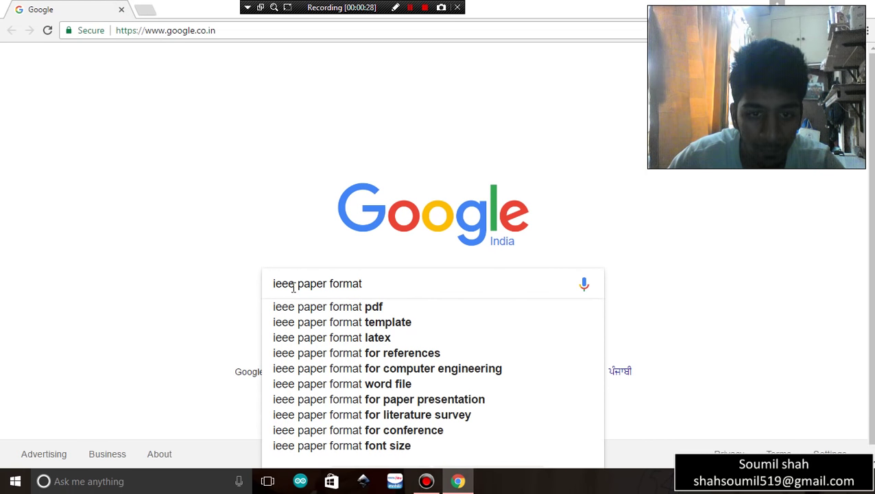
type("word")
key("Return")
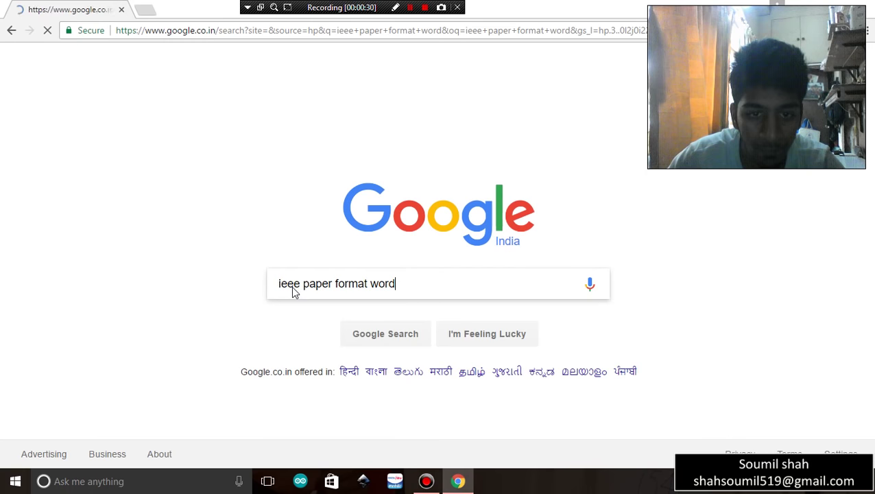
left_click(251, 174)
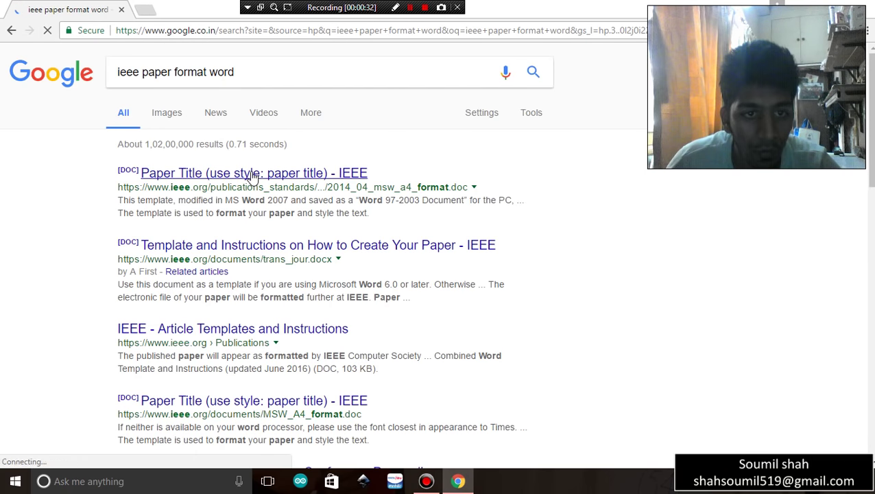
Step: Download the first IEEE template and the Template and Instructions document from the results
left_click(214, 174)
scroll(214, 193, "down", 1)
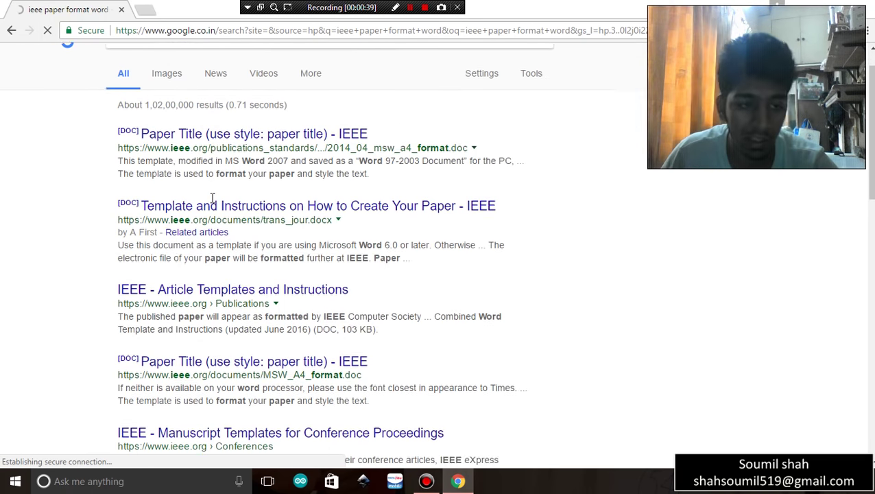
scroll(216, 190, "up", 1)
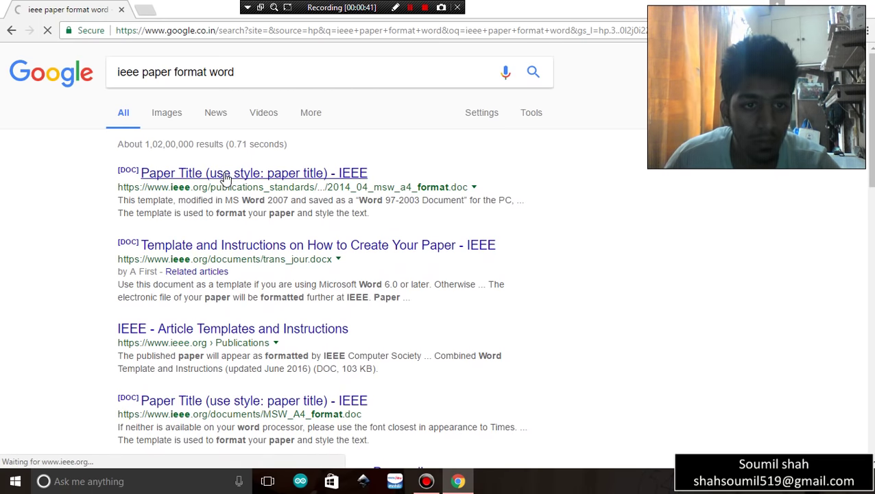
left_click(203, 245)
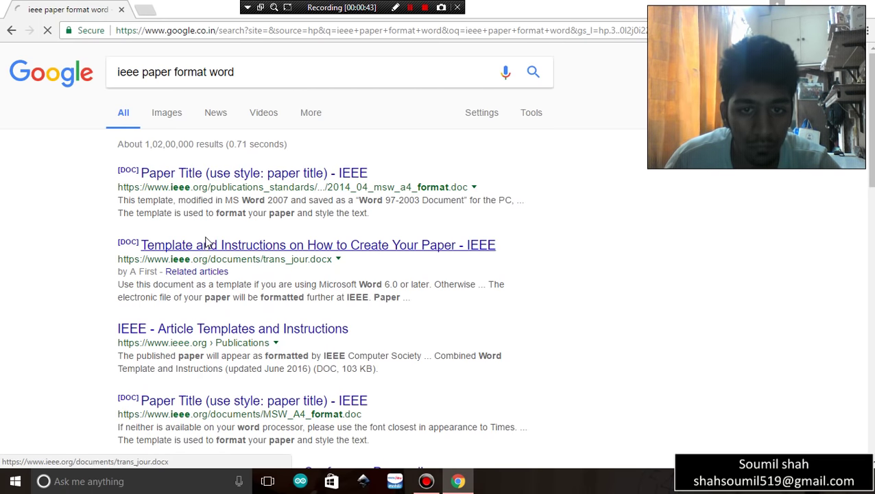
right_click(206, 176)
left_click(241, 186)
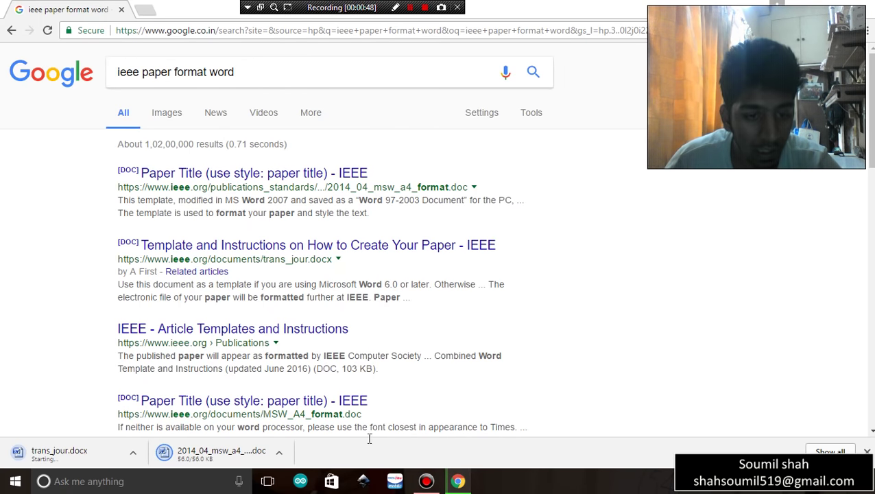
Step: Open the downloaded 2014_04_msw_a4_format.doc template in Word from its folder
left_click(279, 452)
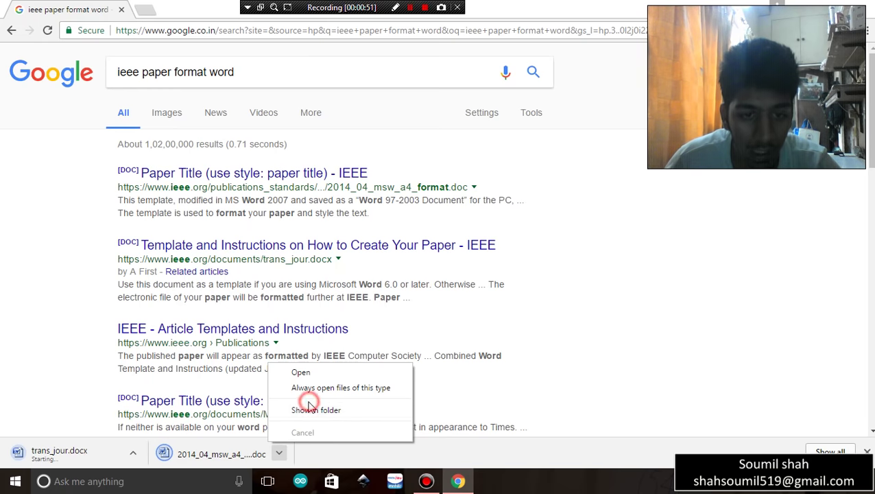
left_click(313, 409)
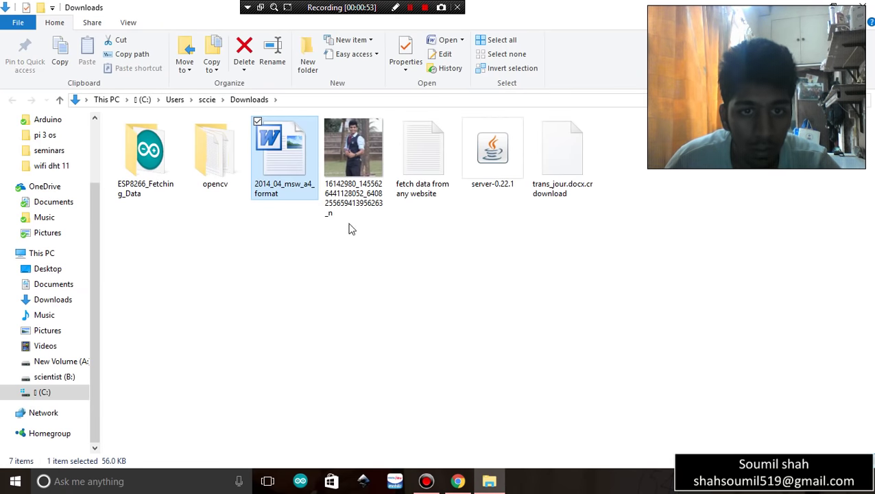
double_click(305, 186)
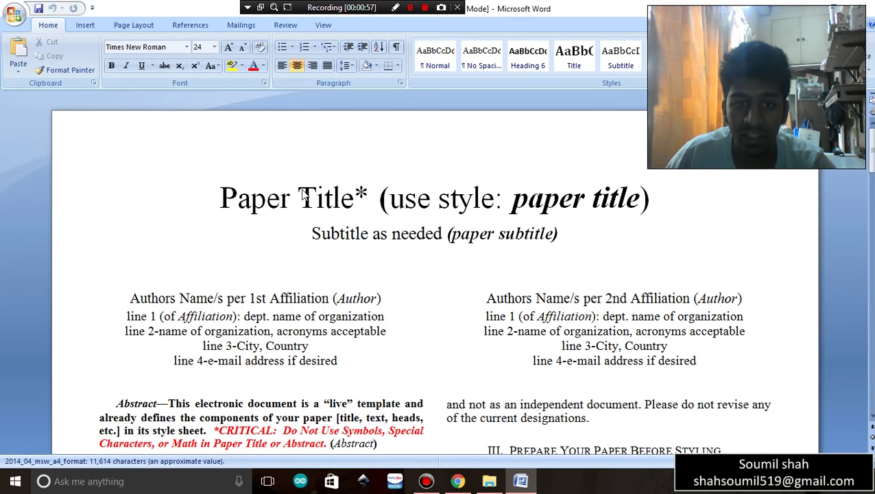
left_click(237, 193)
left_click_drag(238, 192, 626, 193)
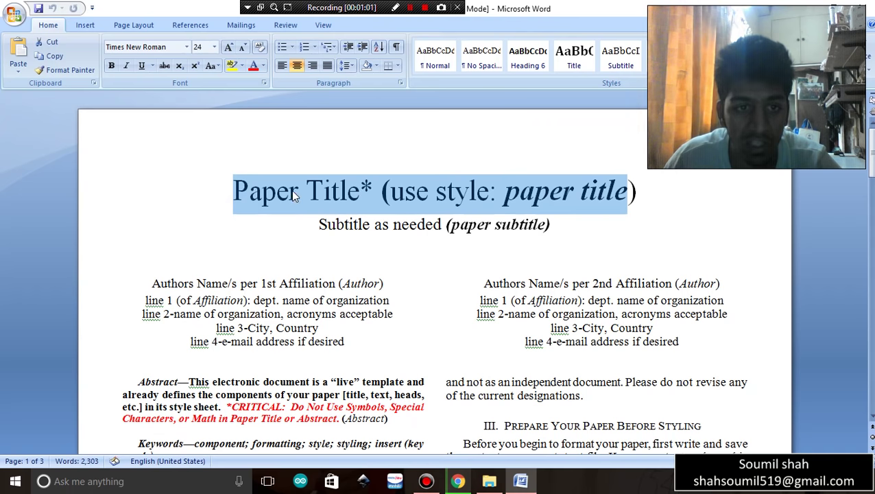
left_click_drag(332, 224, 519, 229)
scroll(229, 307, "down", 1)
left_click(157, 271)
left_click_drag(253, 303, 453, 283)
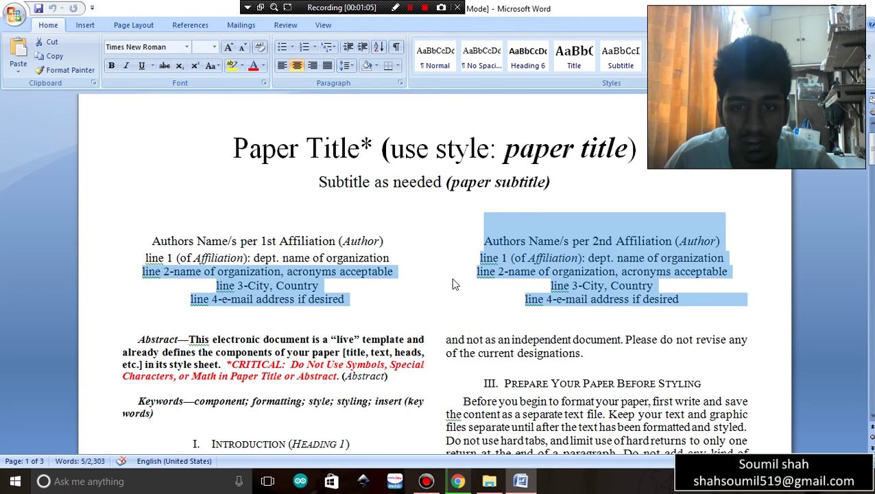
scroll(454, 284, "down", 4)
left_click(174, 167)
left_click_drag(174, 167, 273, 182)
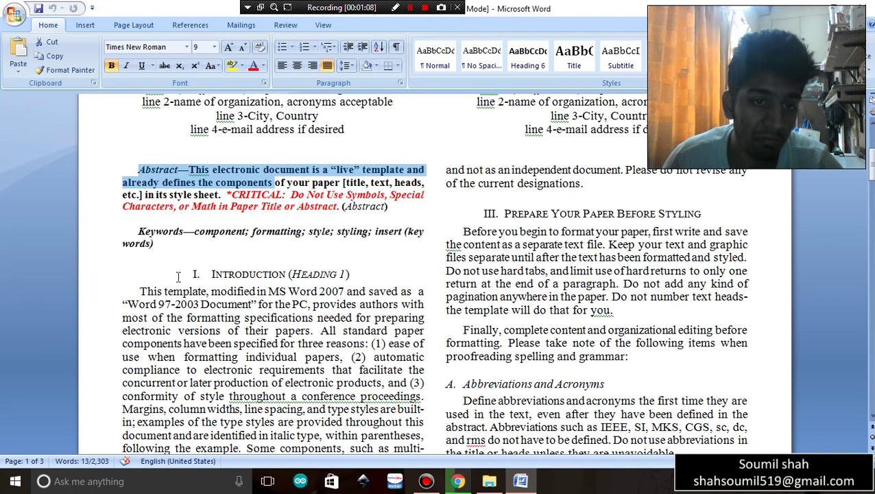
left_click_drag(158, 249, 138, 232)
left_click_drag(212, 274, 346, 286)
scroll(367, 331, "down", 10)
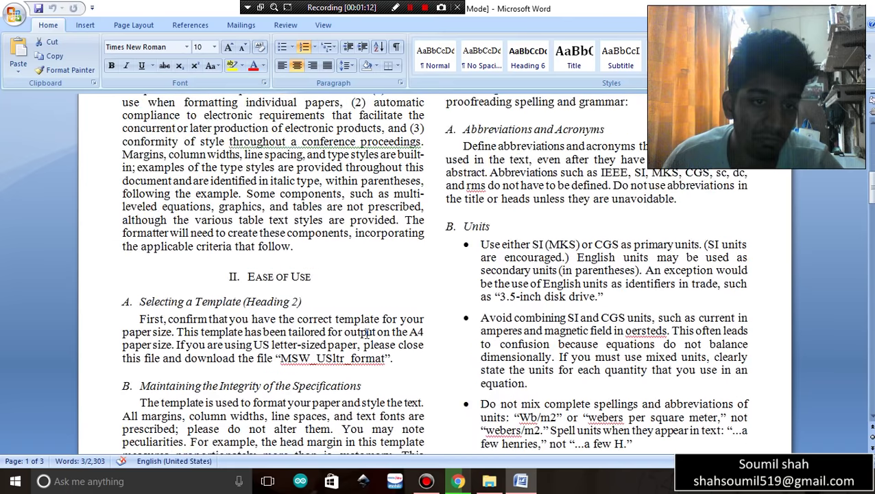
scroll(362, 338, "up", 12)
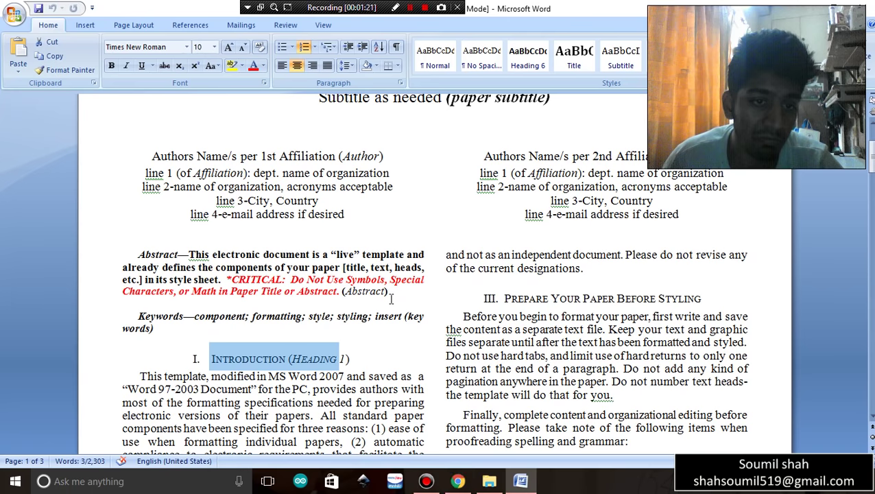
Step: Show the desktop and open the 'efy publising article22' paper in Word
key("super+d")
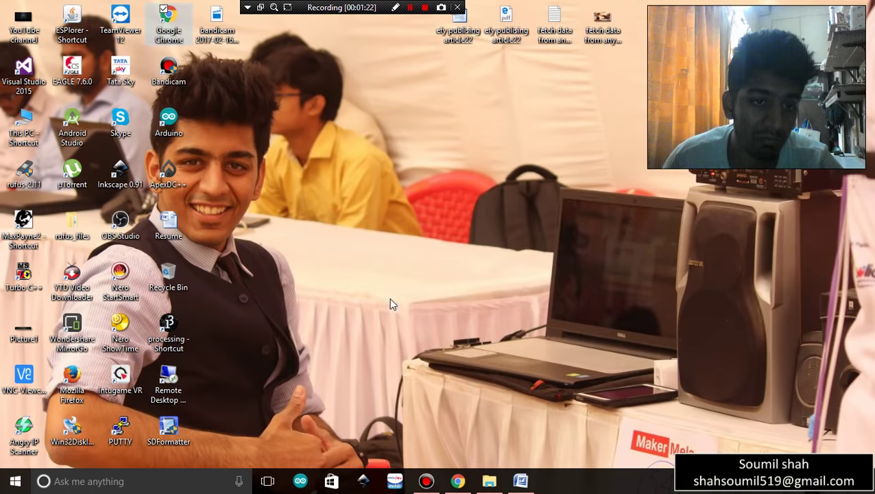
double_click(479, 32)
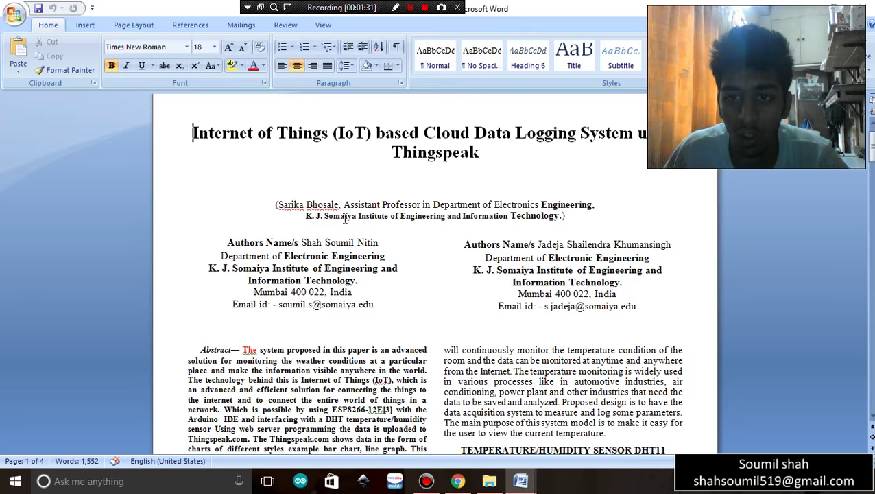
scroll(281, 238, "down", 2)
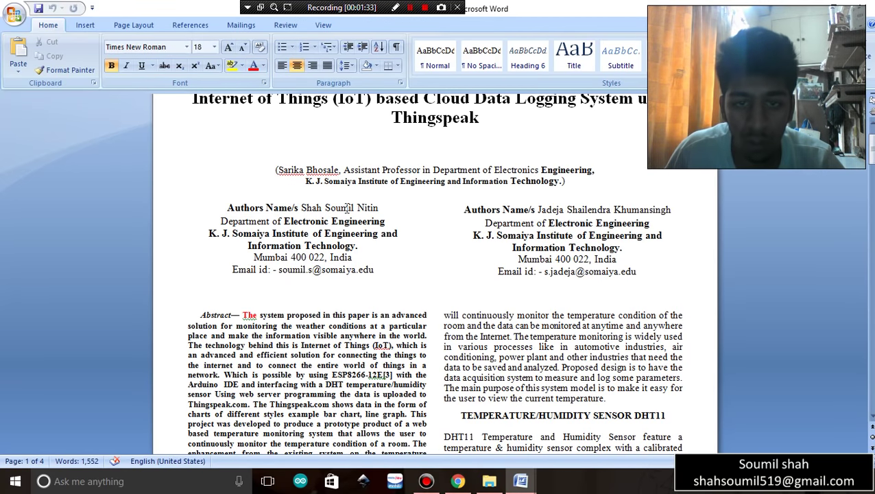
scroll(348, 208, "down", 4)
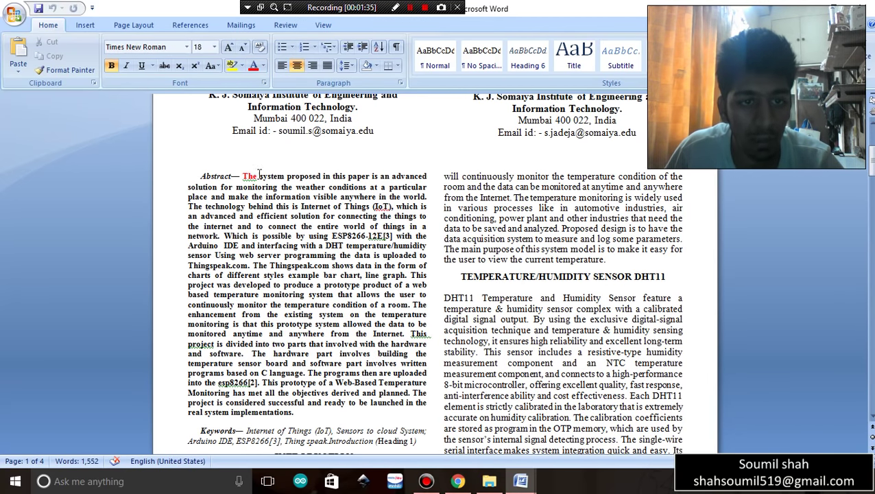
left_click_drag(244, 176, 295, 412)
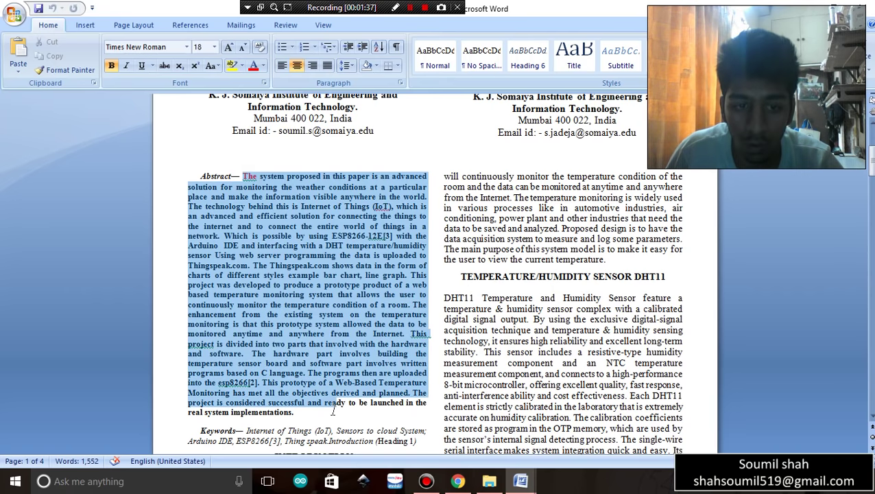
left_click(347, 234)
scroll(347, 236, "down", 6)
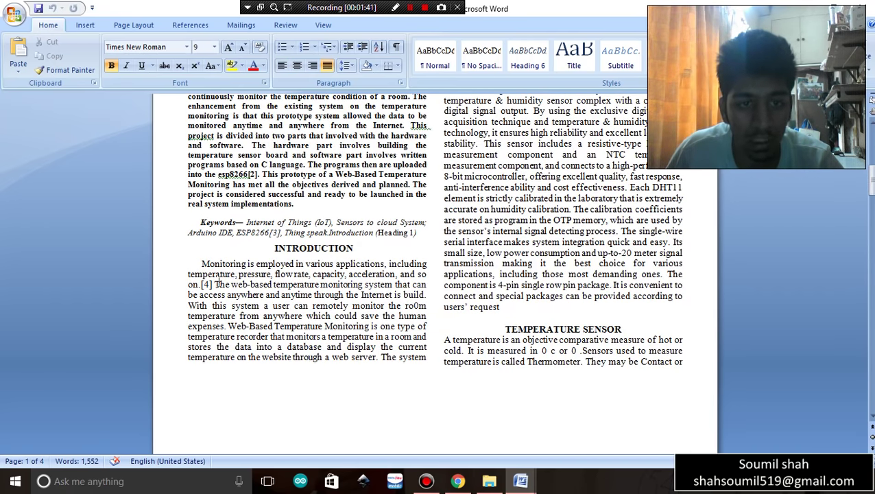
scroll(257, 284, "down", 3)
scroll(469, 252, "up", 12)
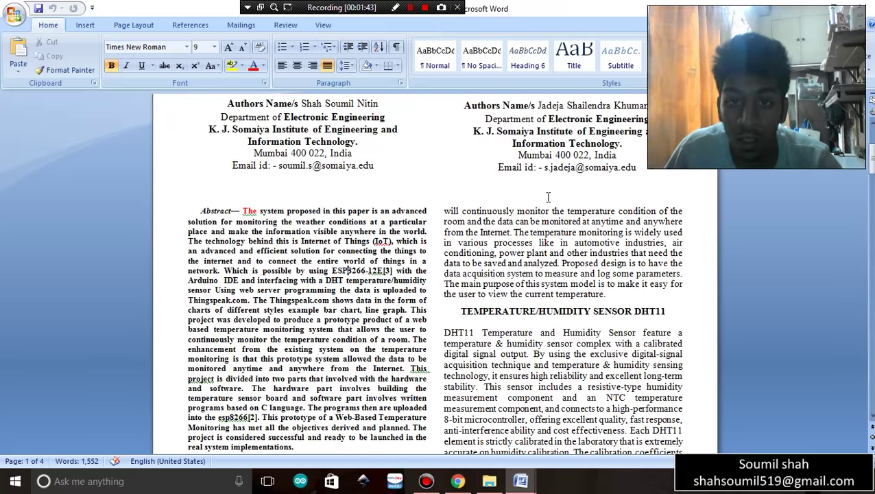
scroll(469, 253, "down", 10)
scroll(469, 257, "down", 4)
scroll(468, 261, "up", 9)
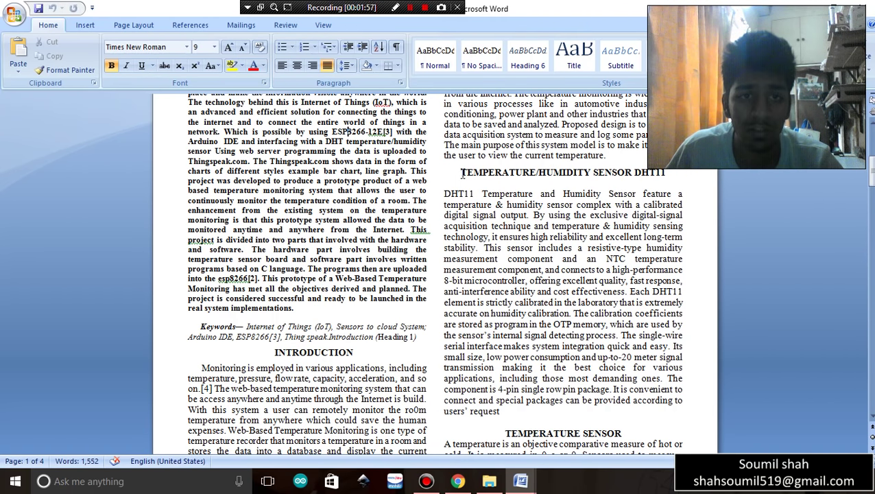
scroll(462, 176, "down", 15)
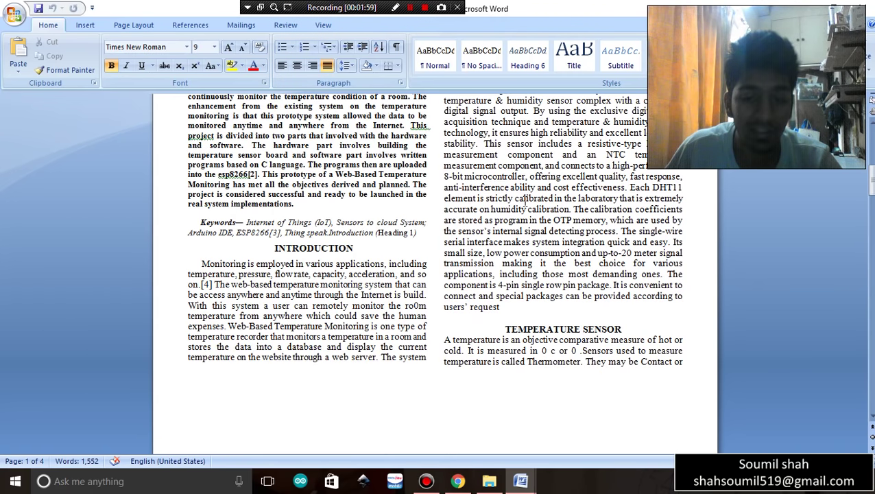
scroll(382, 230, "down", 1)
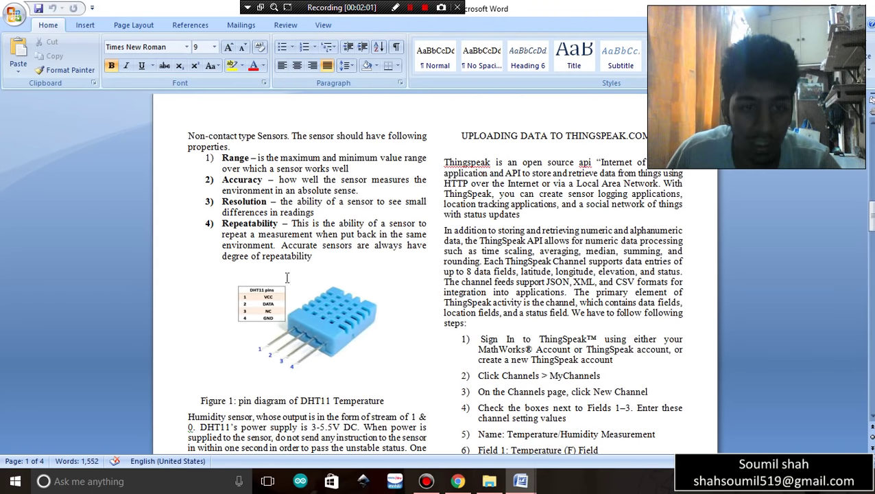
left_click(316, 333)
scroll(295, 271, "down", 1)
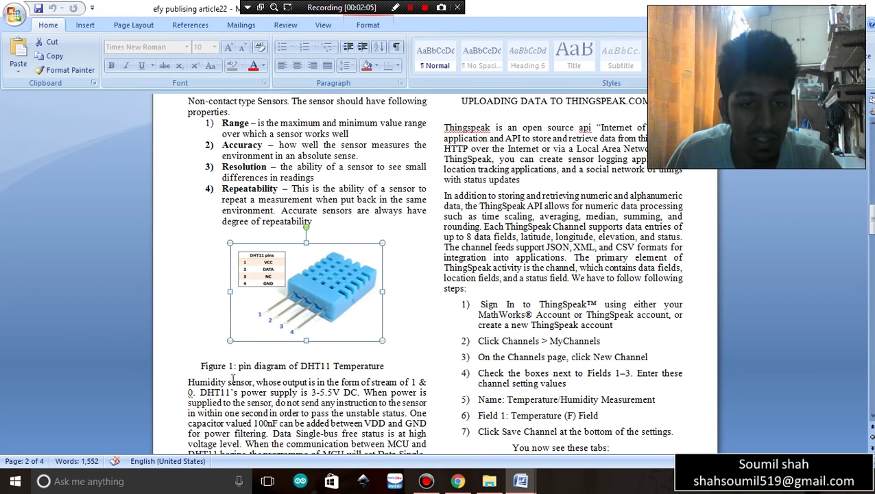
left_click_drag(198, 365, 237, 365)
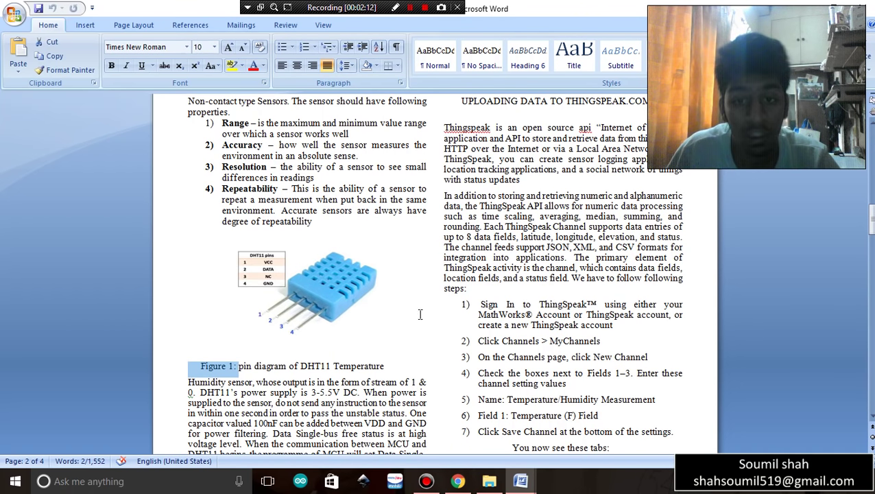
scroll(420, 314, "down", 3)
scroll(421, 328, "down", 3)
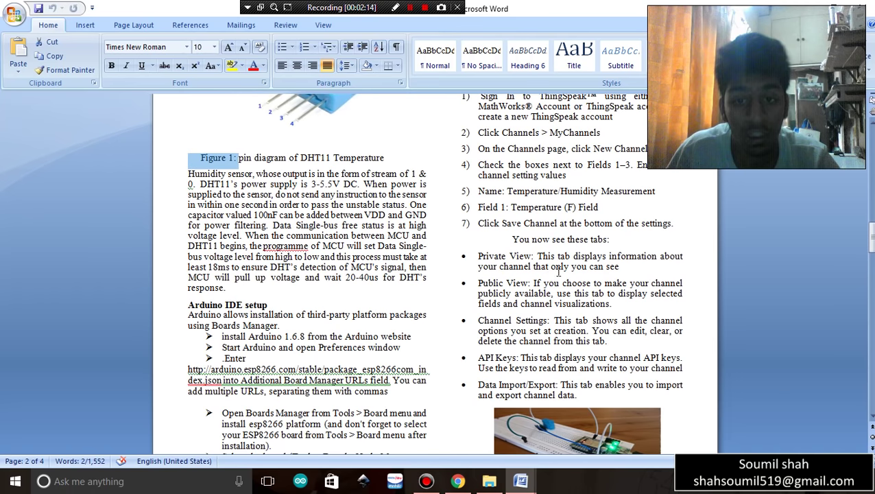
scroll(594, 268, "down", 1)
scroll(502, 216, "up", 2)
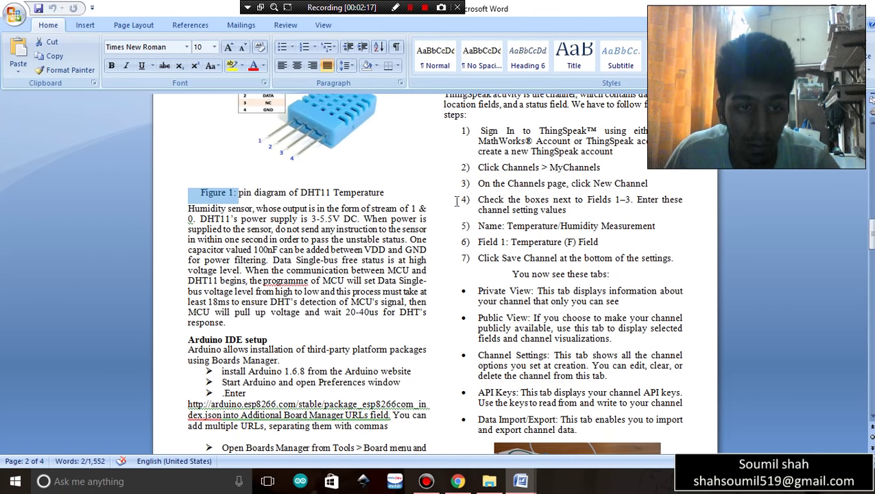
left_click_drag(344, 327, 190, 192)
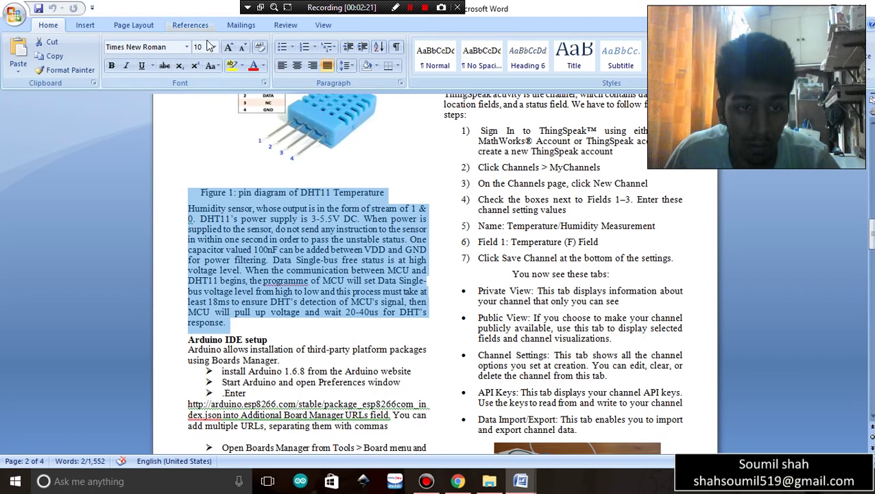
scroll(429, 214, "down", 3)
scroll(459, 232, "down", 2)
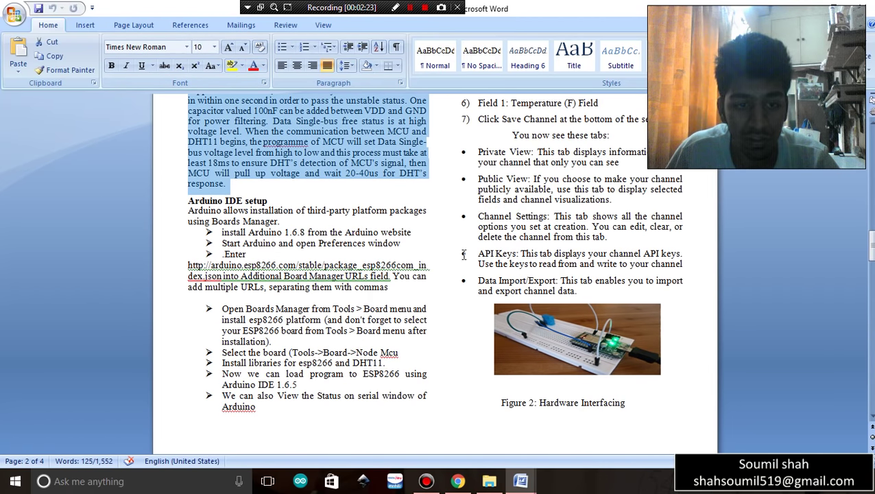
left_click(583, 312)
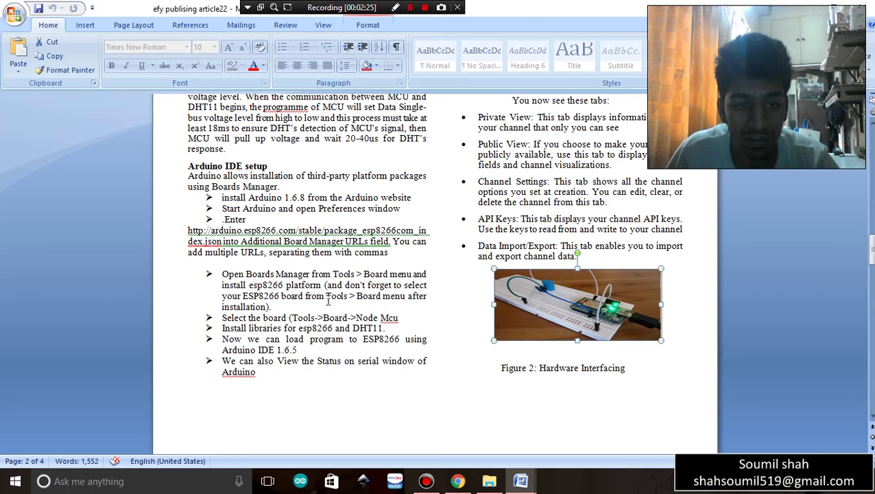
scroll(366, 303, "down", 12)
scroll(241, 289, "down", 8)
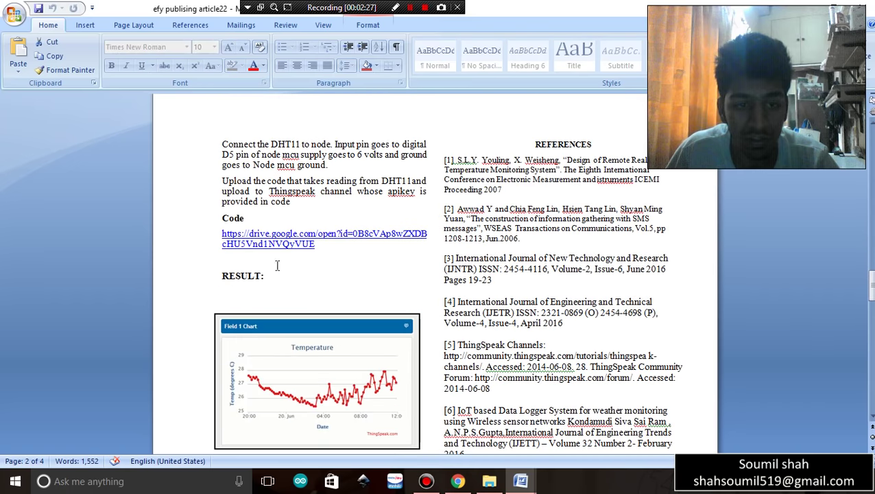
scroll(501, 286, "up", 6)
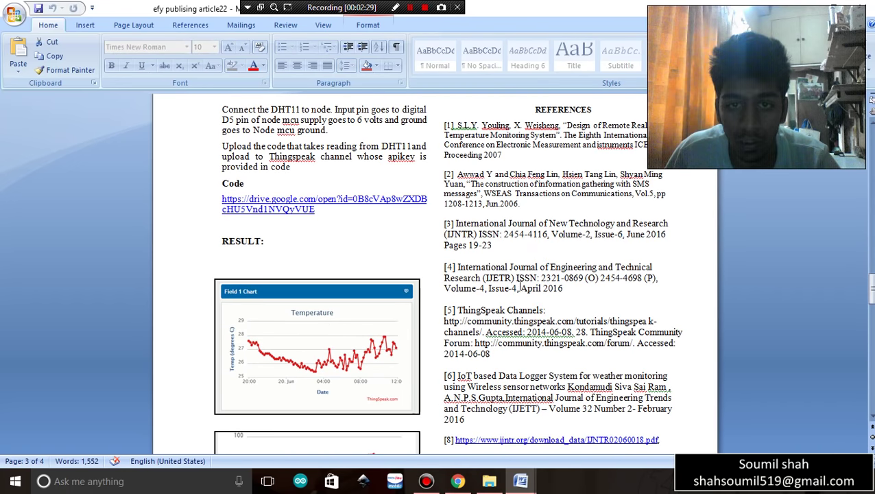
left_click_drag(528, 146, 619, 148)
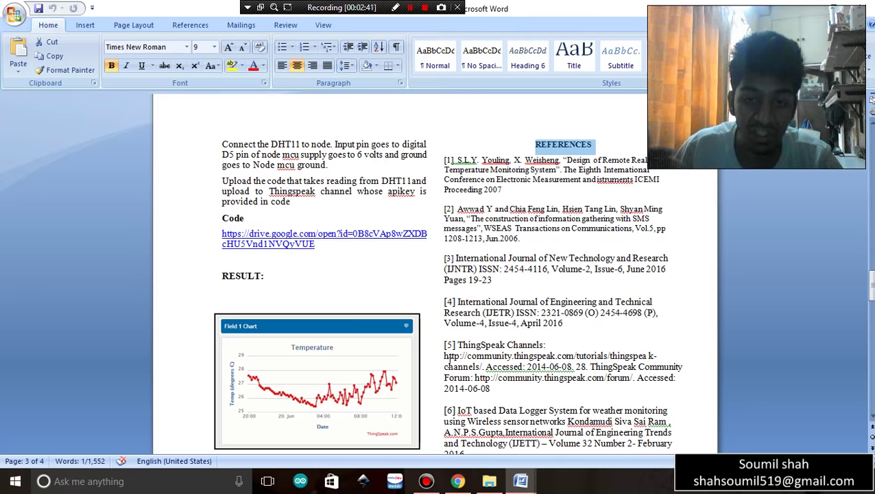
left_click_drag(447, 363, 442, 249)
scroll(439, 197, "up", 15)
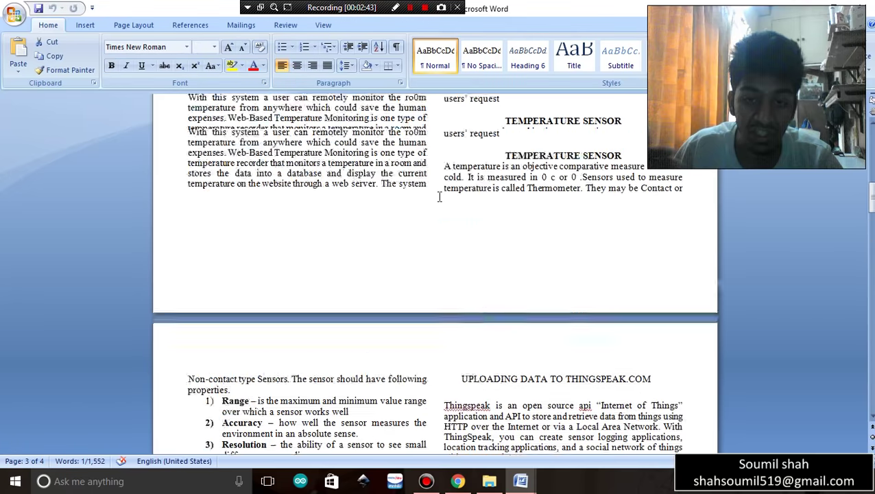
scroll(440, 197, "up", 5)
scroll(283, 231, "down", 6)
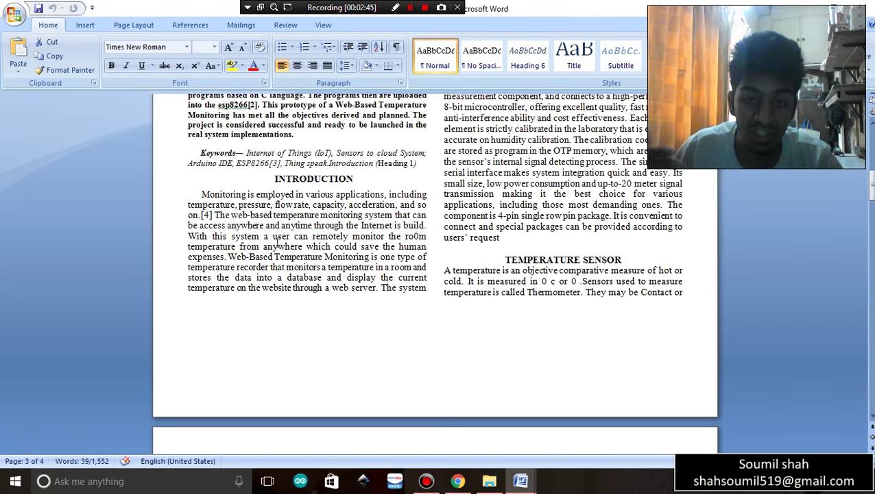
scroll(206, 233, "up", 10)
scroll(212, 226, "up", 5, "ctrl")
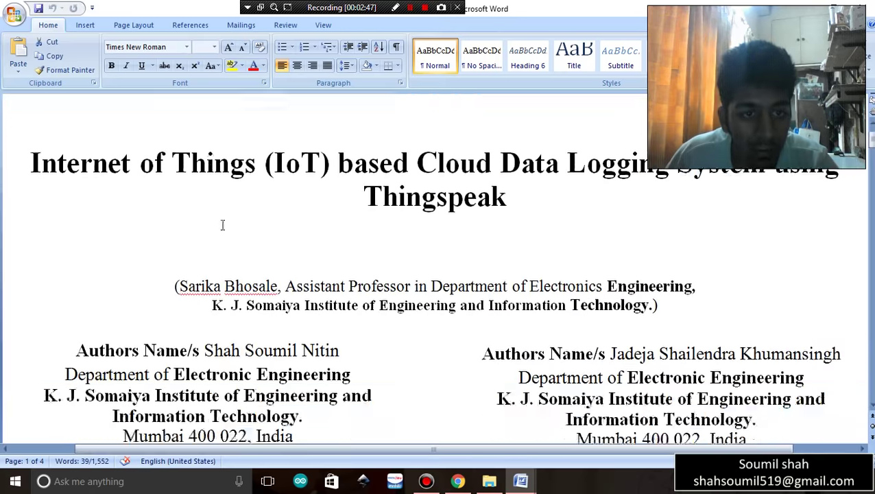
scroll(218, 240, "down", 5)
scroll(219, 240, "down", 9)
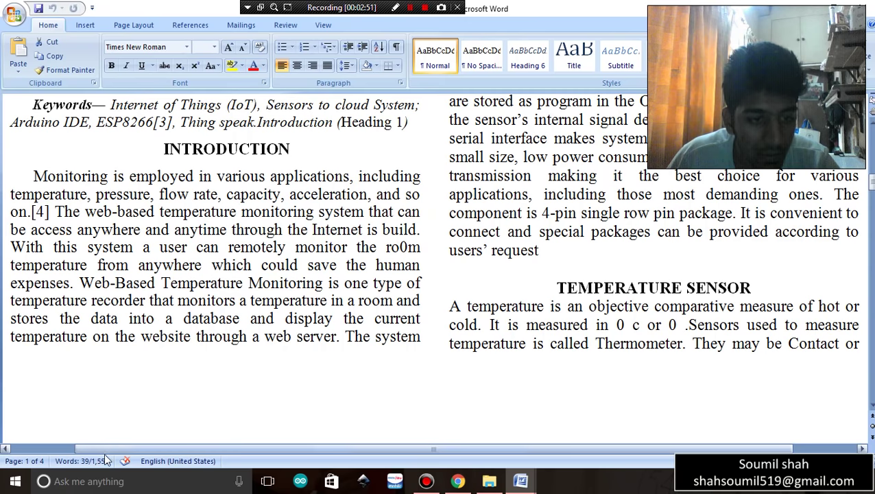
left_click_drag(104, 448, 27, 442)
left_click_drag(86, 212, 122, 216)
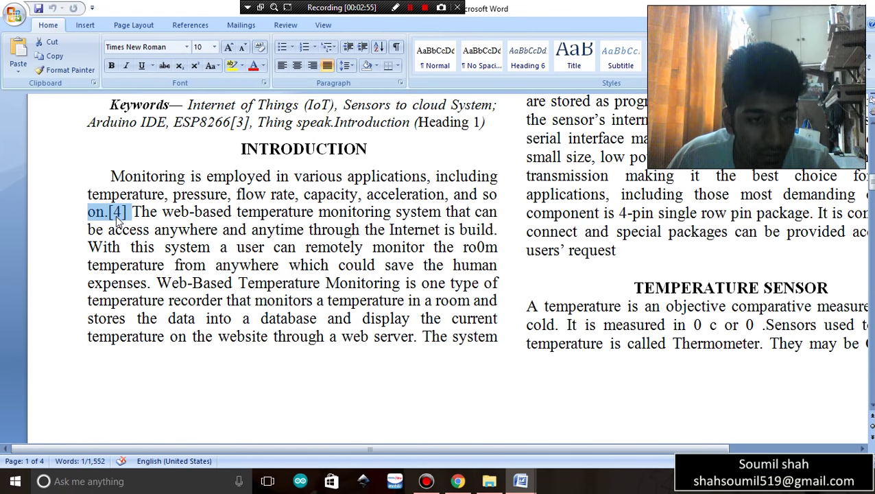
scroll(147, 217, "down", 10)
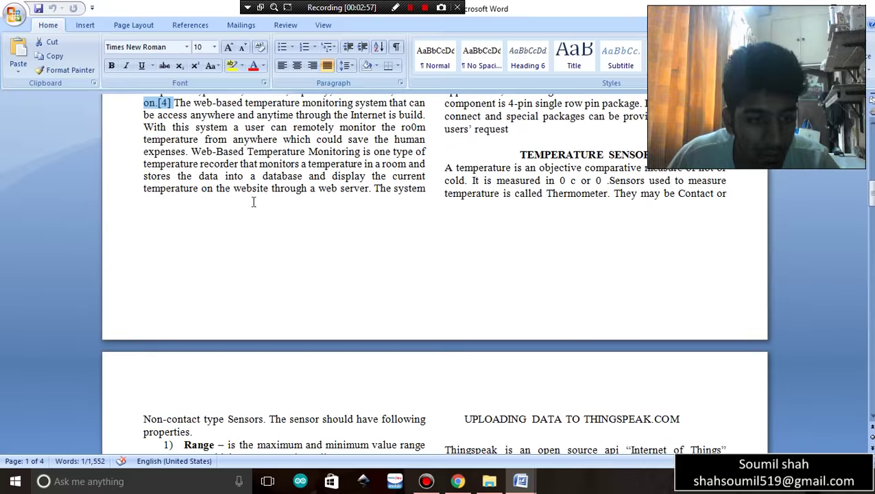
scroll(465, 223, "down", 20)
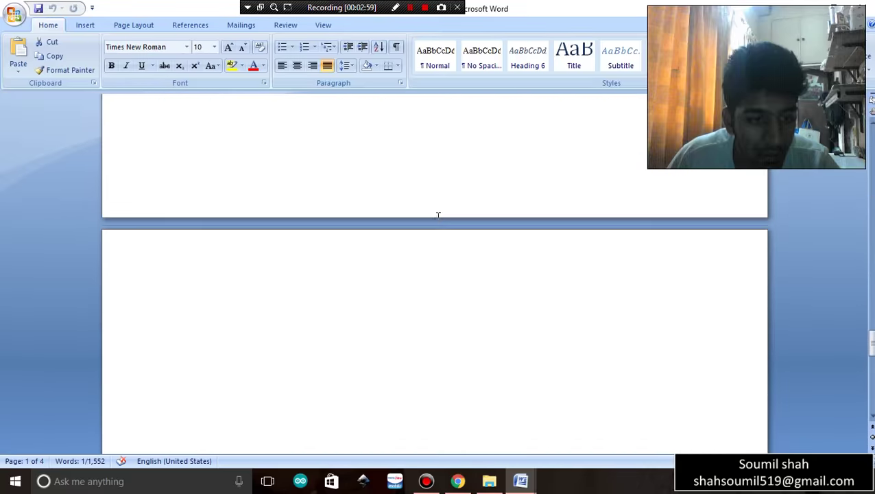
scroll(465, 223, "up", 7)
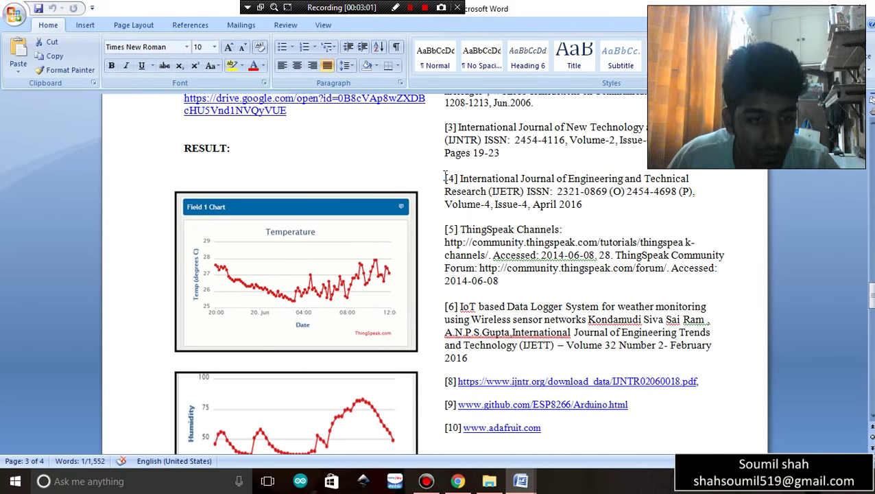
left_click_drag(445, 177, 588, 217)
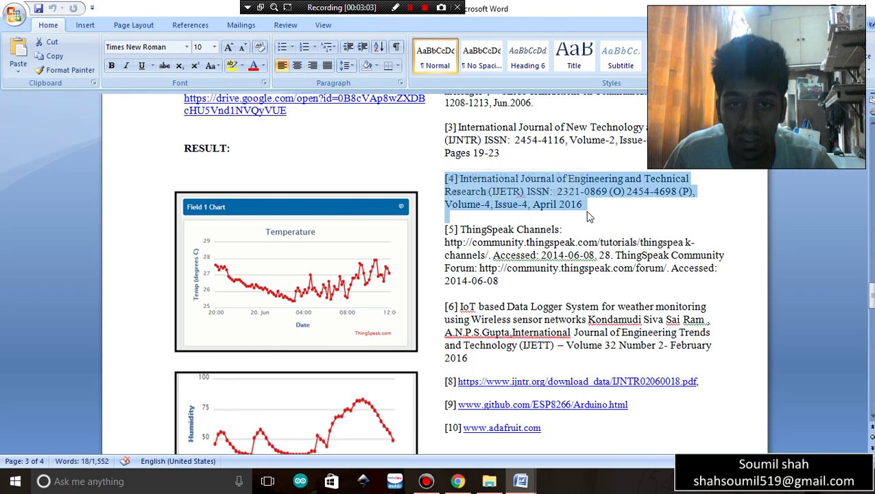
scroll(549, 220, "up", 1)
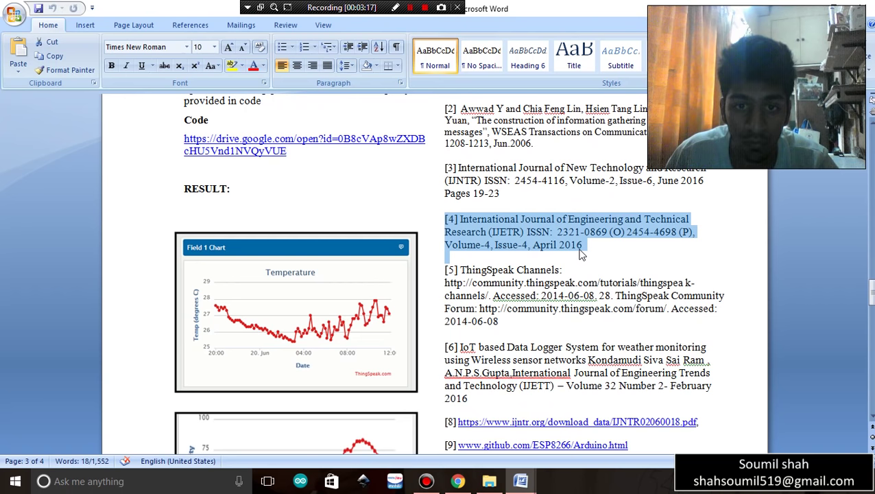
scroll(580, 254, "down", 5)
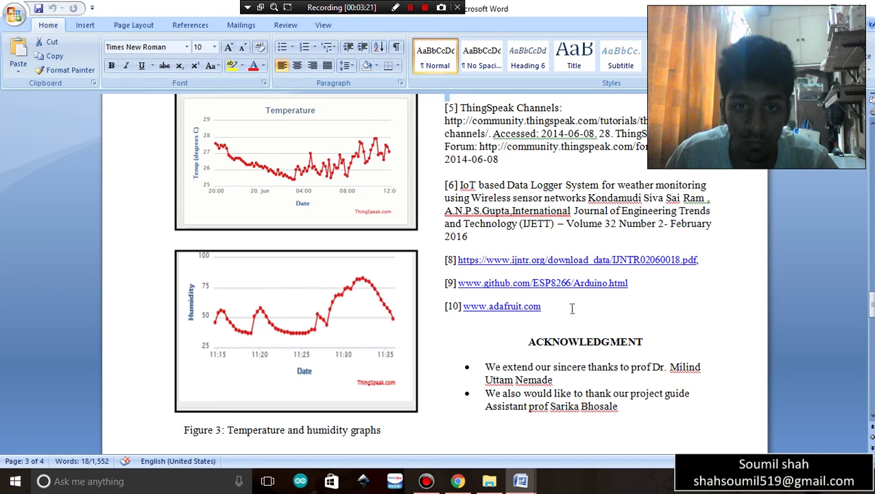
left_click_drag(526, 339, 657, 341)
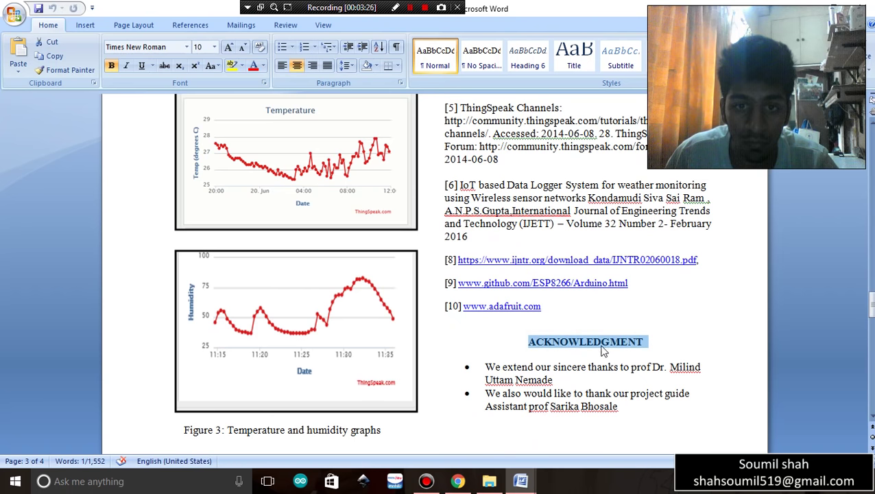
scroll(579, 343, "up", 6)
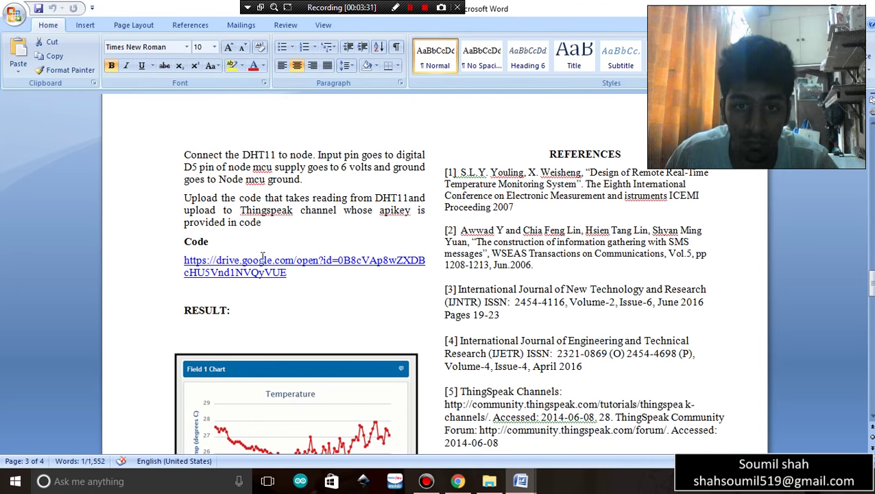
scroll(211, 221, "down", 3)
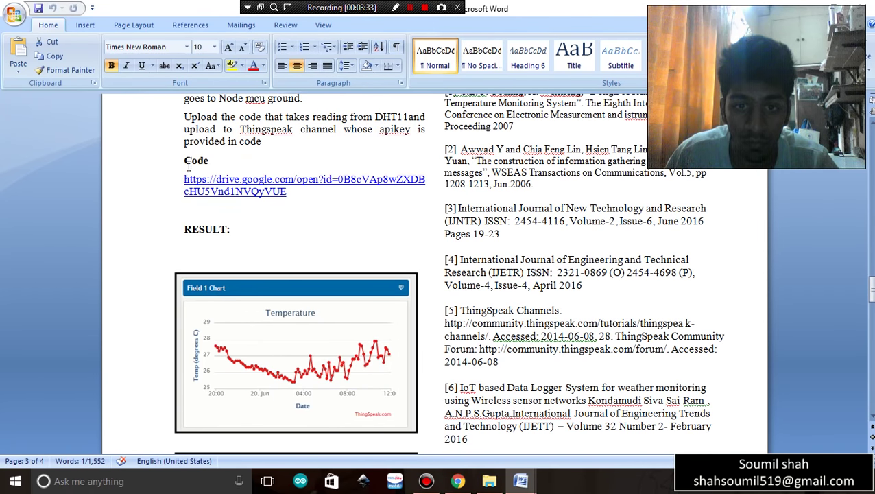
scroll(316, 288, "up", 12)
scroll(315, 288, "up", 12)
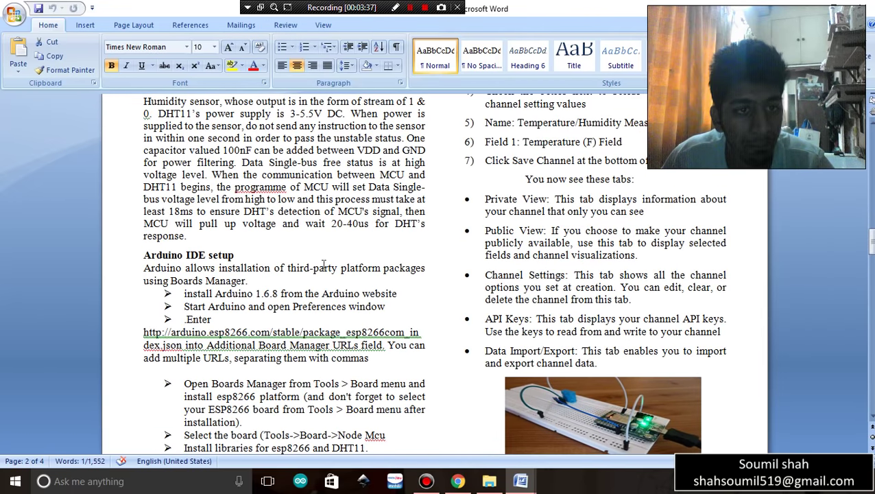
Step: Check the font sizes of the IoT paper's title, first author block and abstract
scroll(317, 228, "up", 20)
scroll(391, 269, "up", 20)
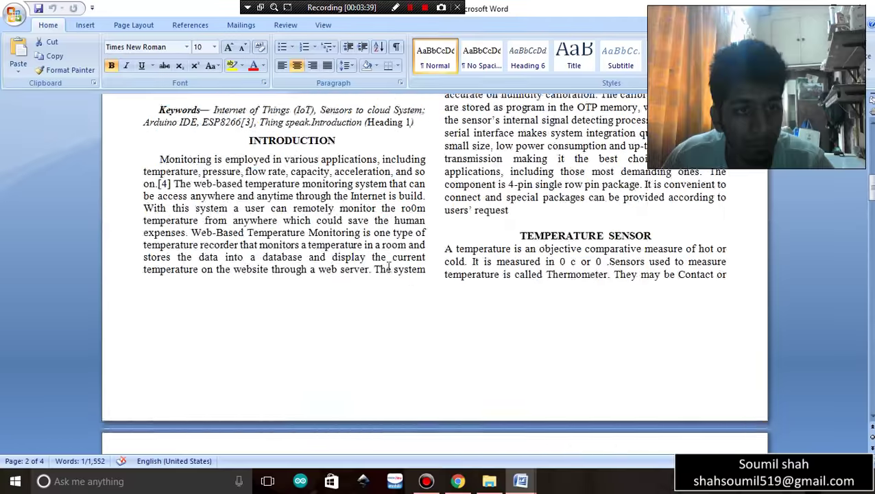
scroll(391, 266, "down", 2)
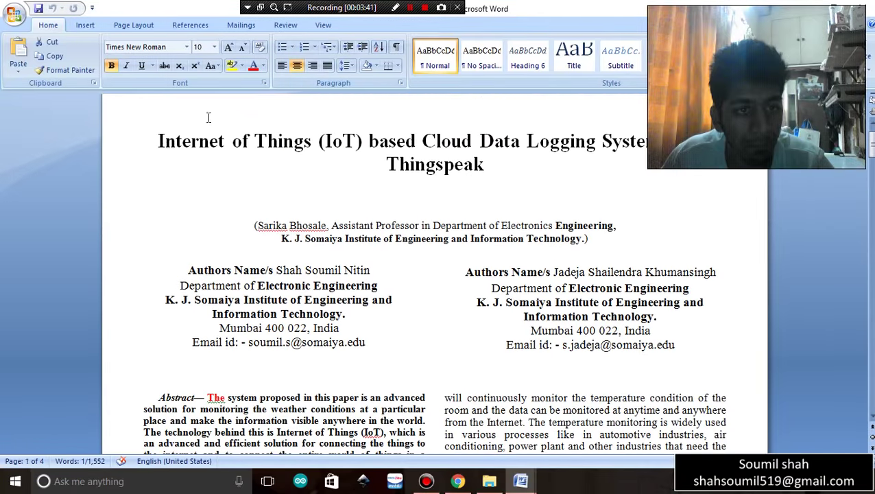
left_click_drag(156, 137, 480, 173)
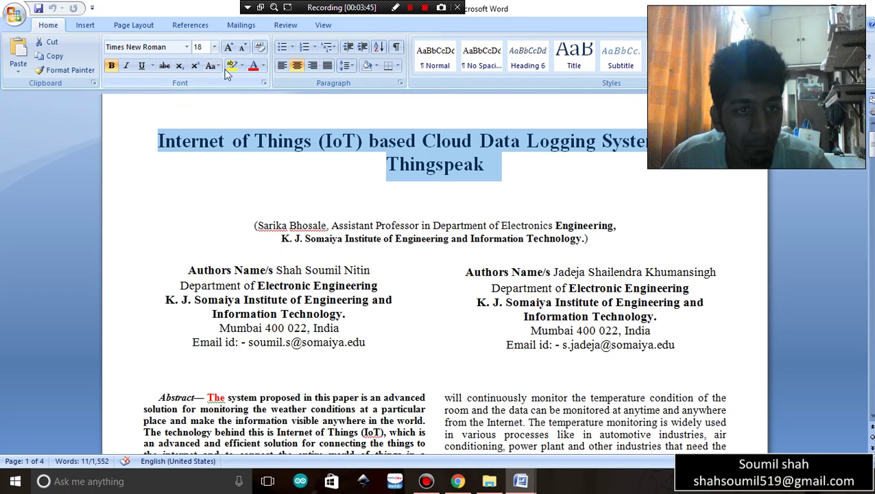
left_click(254, 234)
left_click_drag(188, 269, 367, 352)
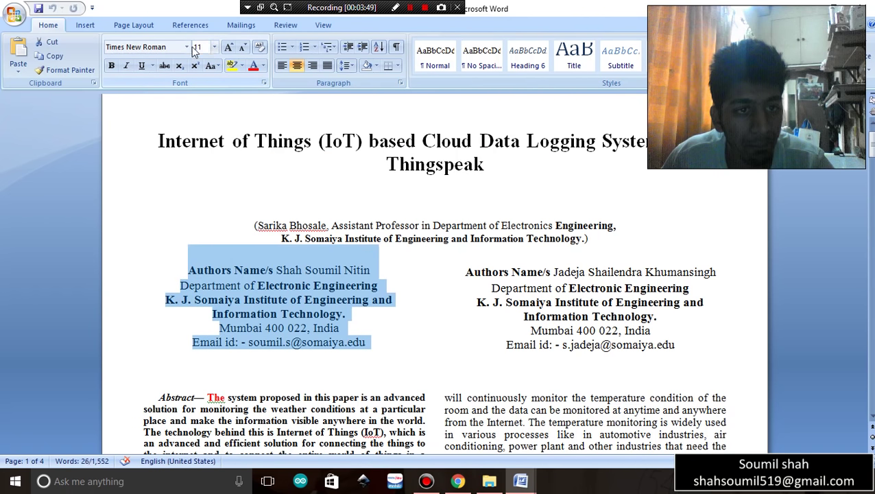
scroll(367, 241, "down", 4)
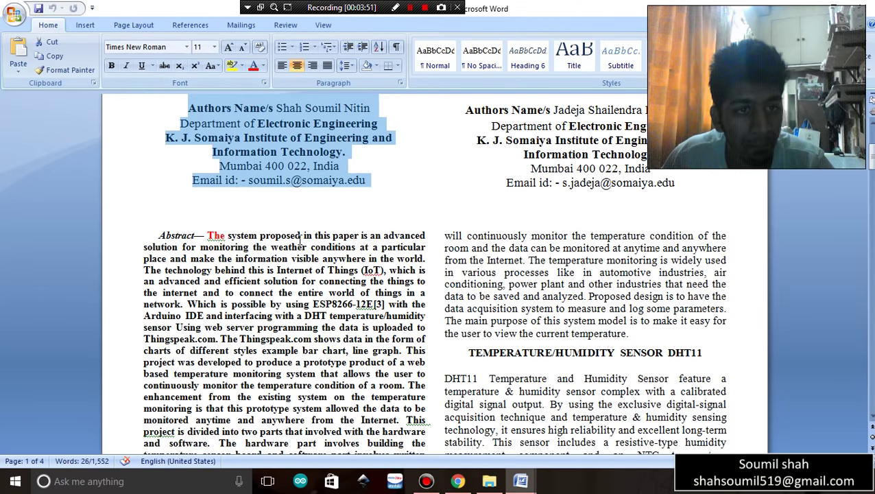
left_click_drag(208, 235, 371, 373)
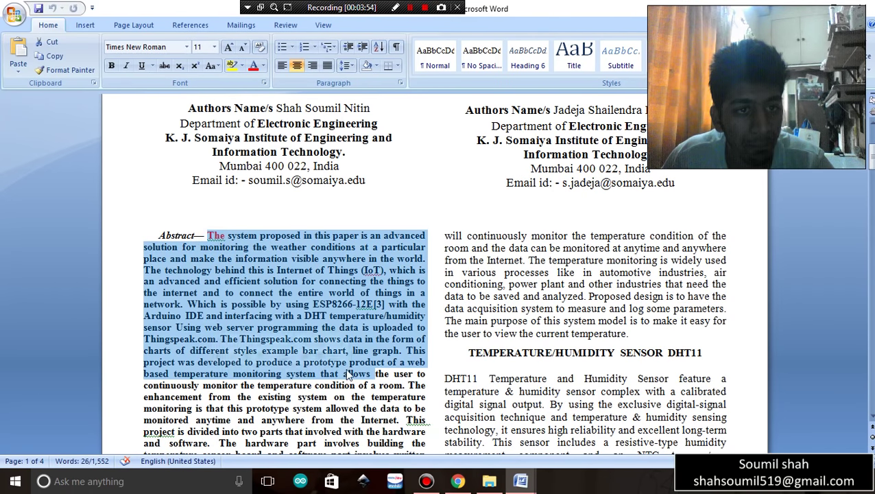
left_click(268, 216)
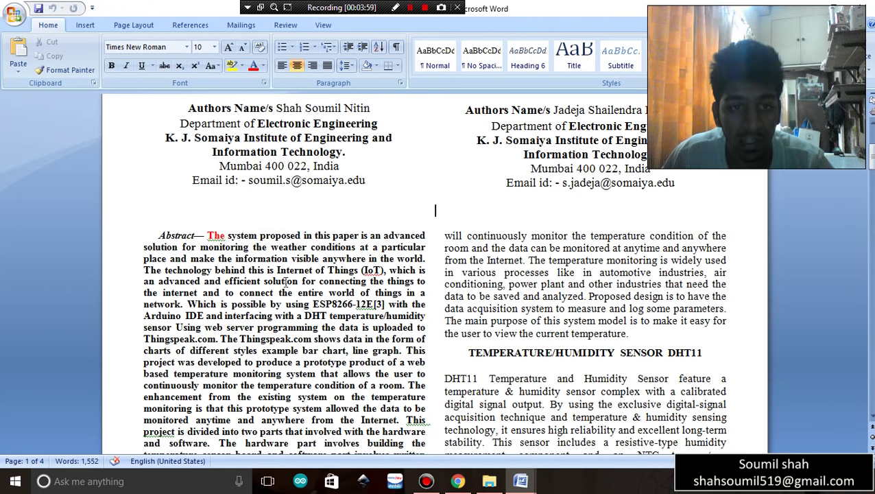
scroll(424, 328, "down", 3)
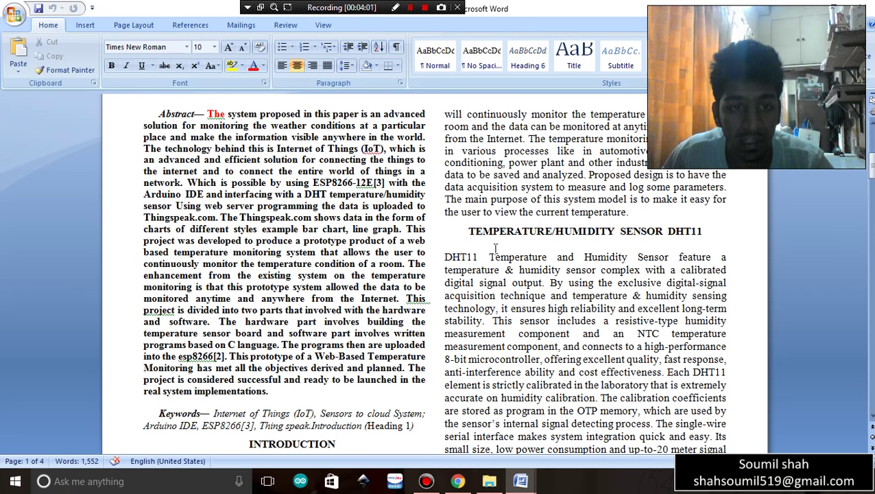
left_click_drag(466, 232, 448, 245)
scroll(350, 264, "down", 3)
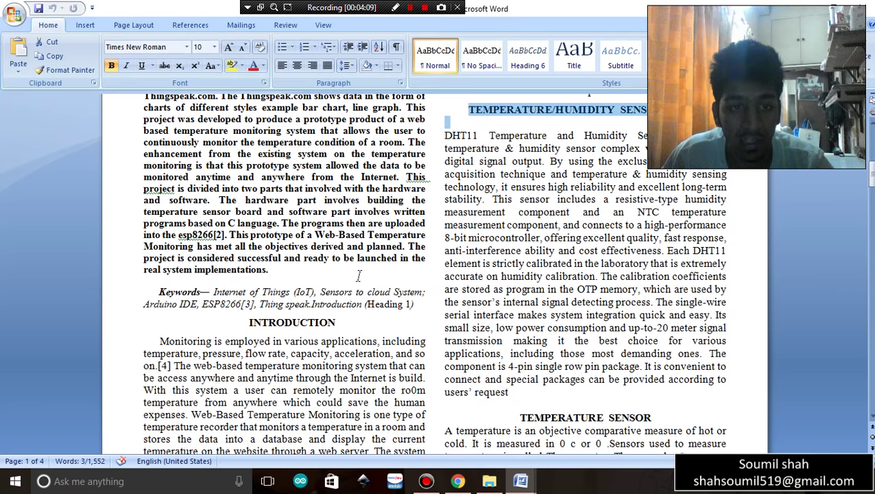
Step: Switch back to the IEEE template document and look over its title area
key("alt+Tab")
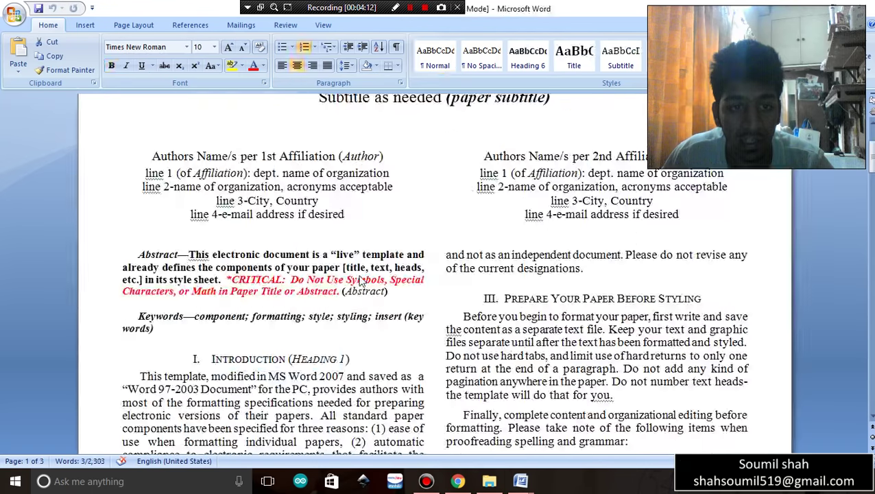
scroll(360, 261, "down", 7)
scroll(359, 254, "up", 6)
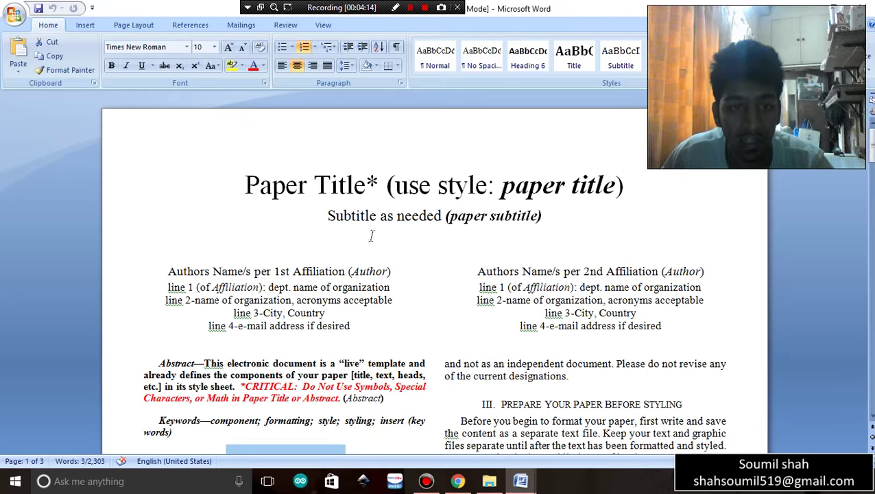
scroll(390, 289, "down", 15)
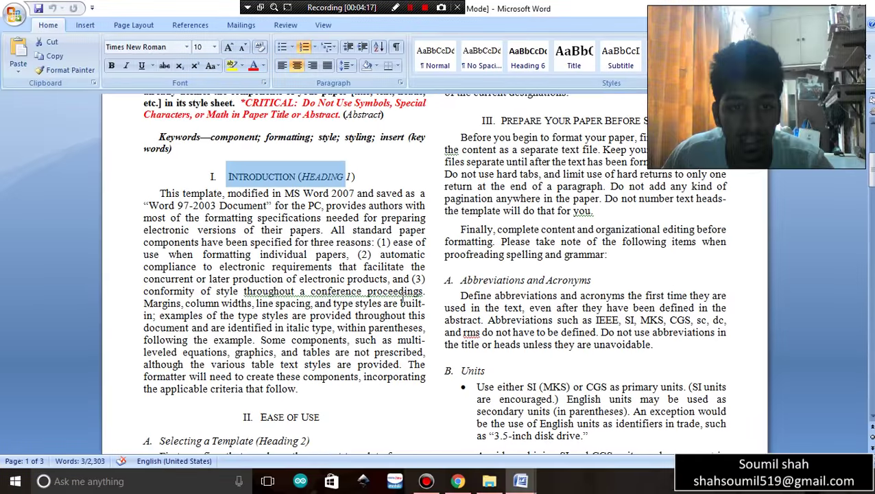
scroll(403, 295, "up", 15)
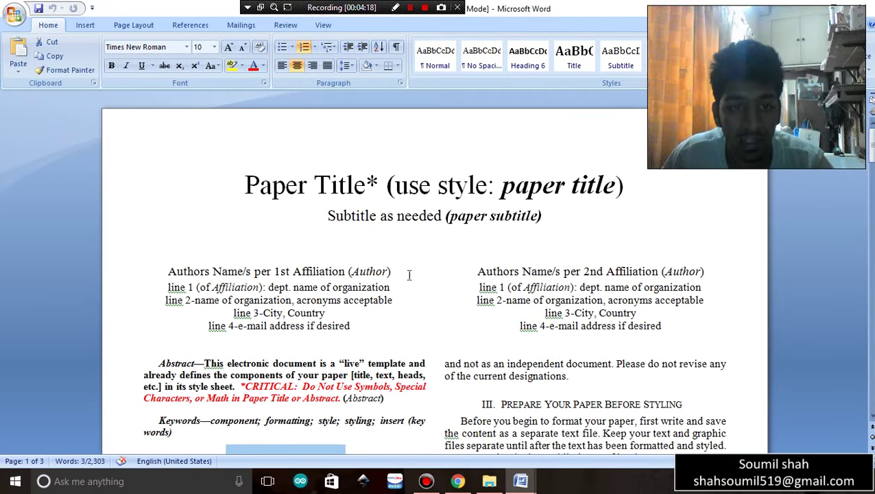
Step: Replace the template's placeholder paper title with 'hello ieee paper'
left_click_drag(246, 184, 595, 193)
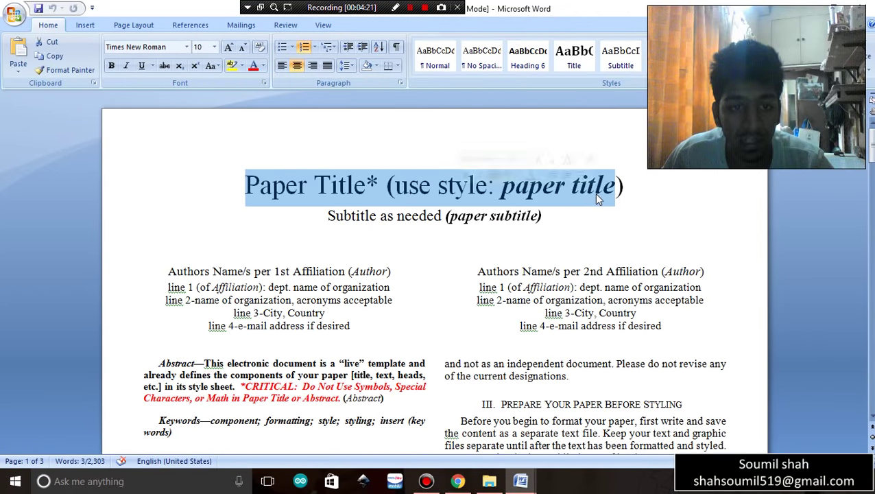
key("Delete")
type("hello i")
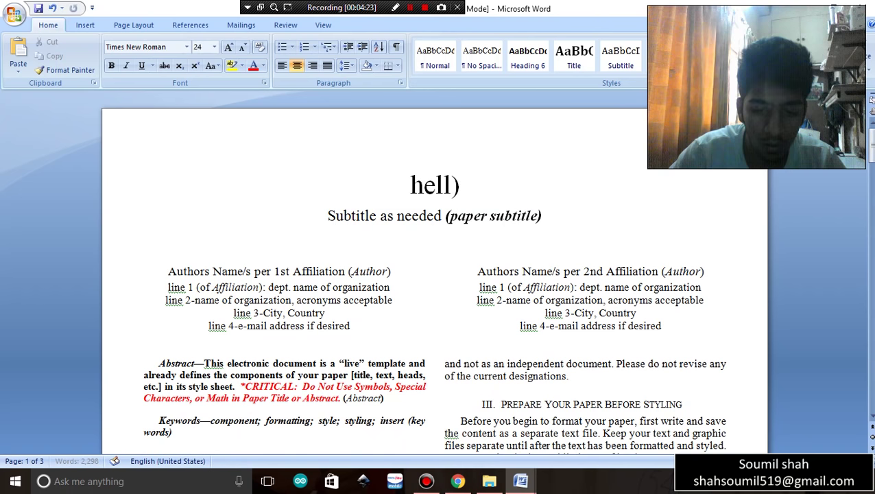
type("eee pp")
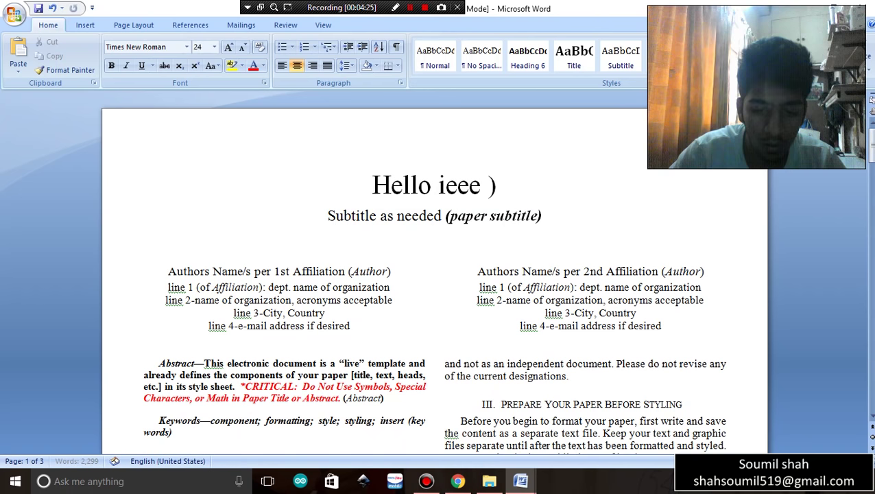
key("BackSpace")
type("aper")
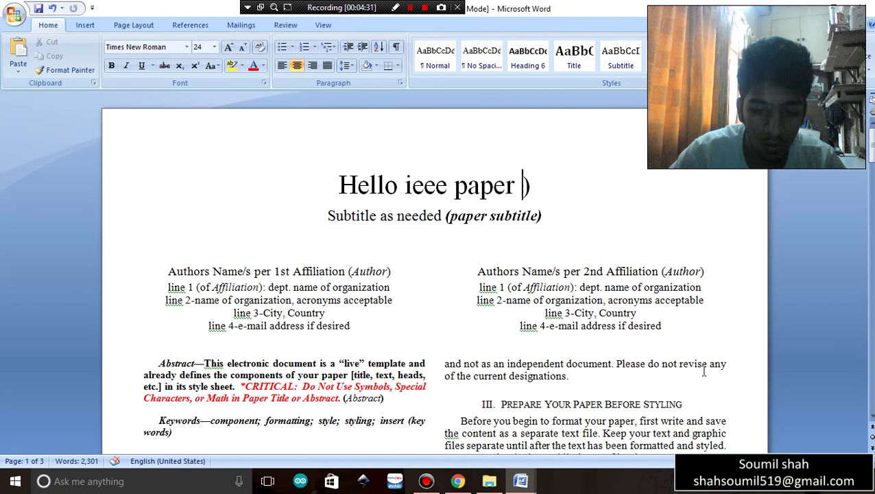
scroll(666, 353, "down", 3)
left_click_drag(461, 313, 714, 364)
scroll(697, 332, "down", 5)
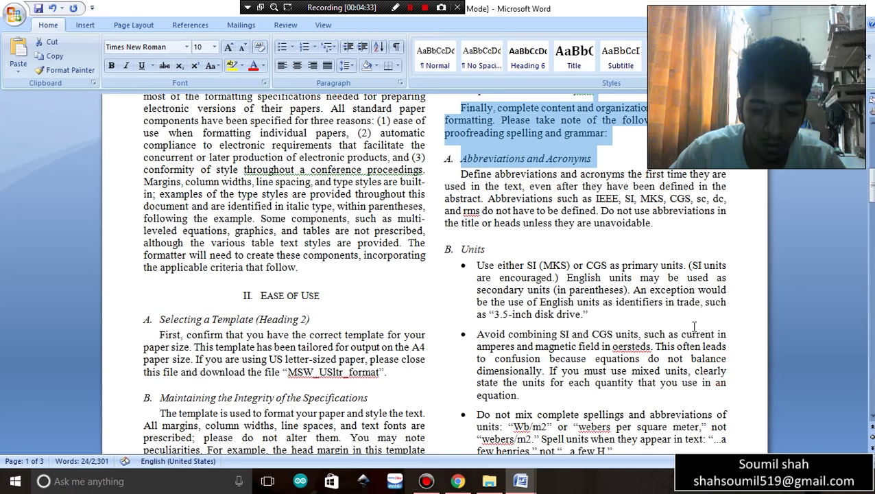